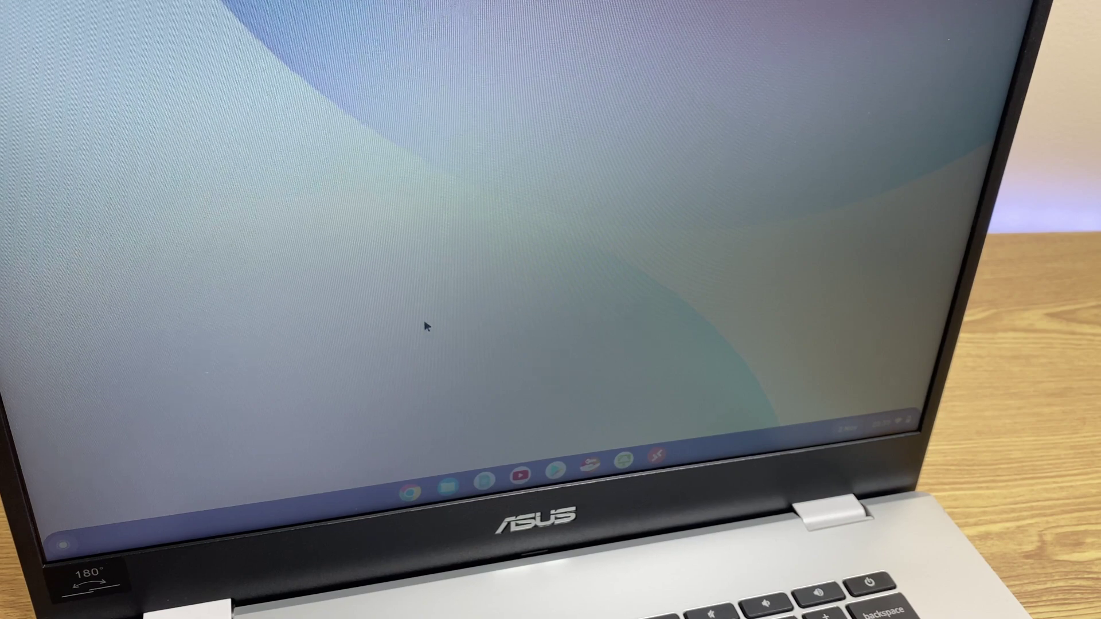
- Launch the Settings app from the launcher app grid
{"action": "left_click", "coordinate": [65, 548]}
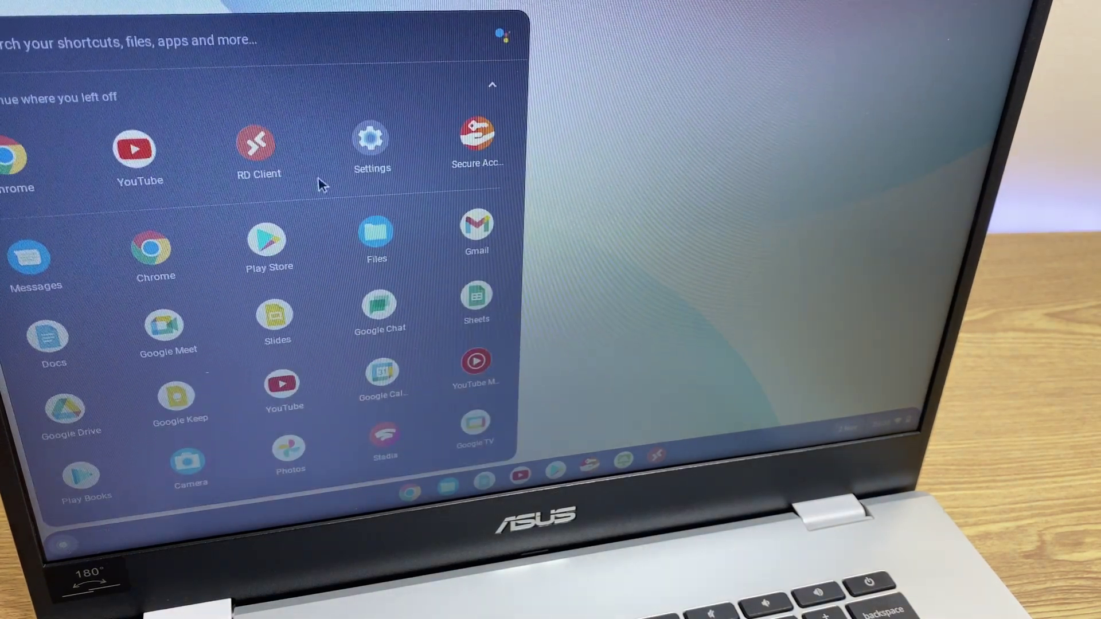
{"action": "left_click", "coordinate": [370, 139]}
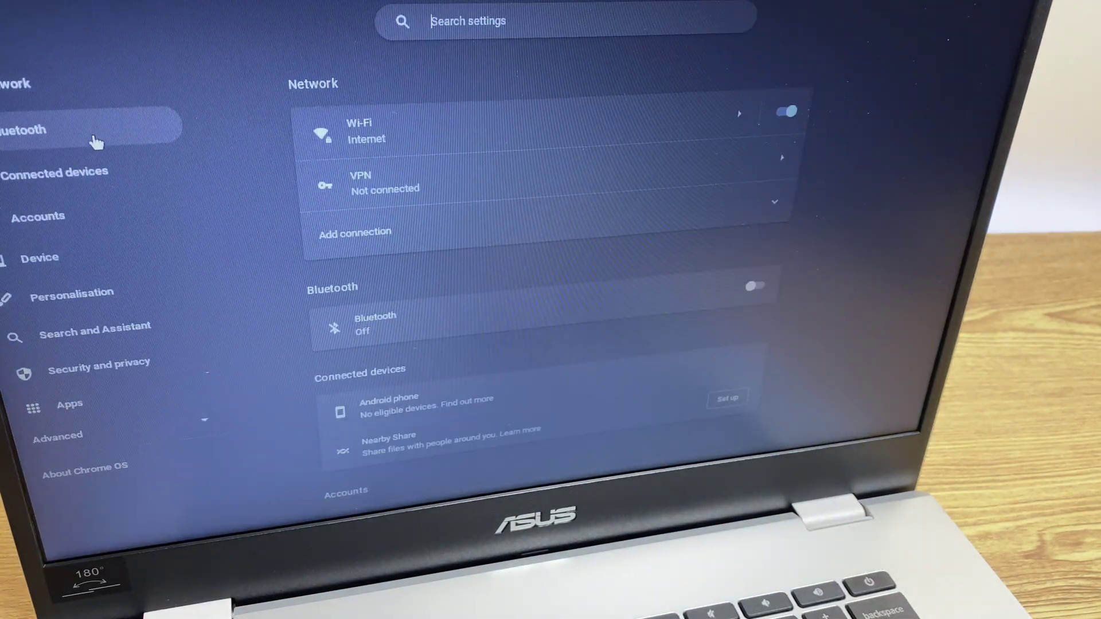
- Expand the sidebar's Advanced categories and go to Accessibility
{"action": "left_click", "coordinate": [90, 437]}
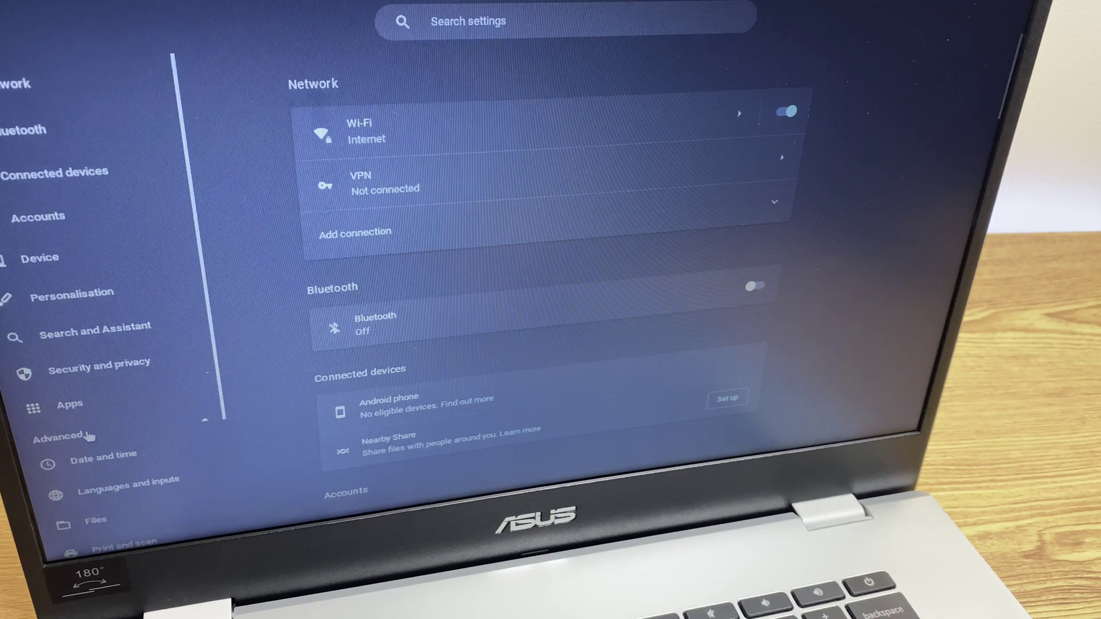
{"action": "scroll", "coordinate": [90, 436], "scroll_direction": "down", "scroll_amount": 2}
{"action": "scroll", "coordinate": [90, 436], "scroll_direction": "down", "scroll_amount": 2}
{"action": "scroll", "coordinate": [90, 437], "scroll_direction": "down", "scroll_amount": 2}
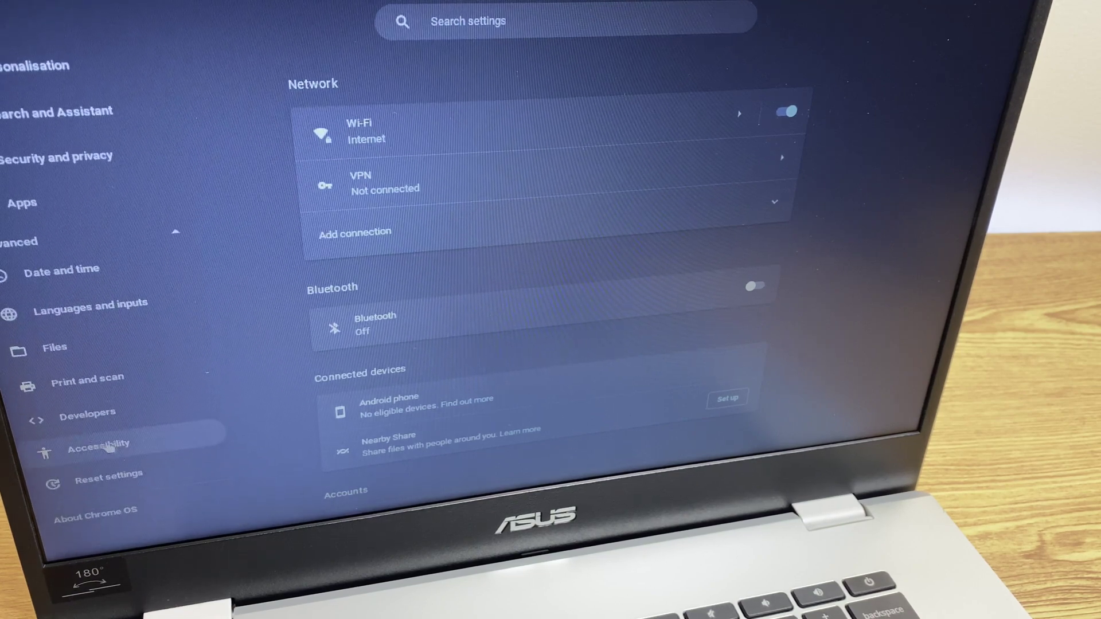
{"action": "left_click", "coordinate": [151, 444]}
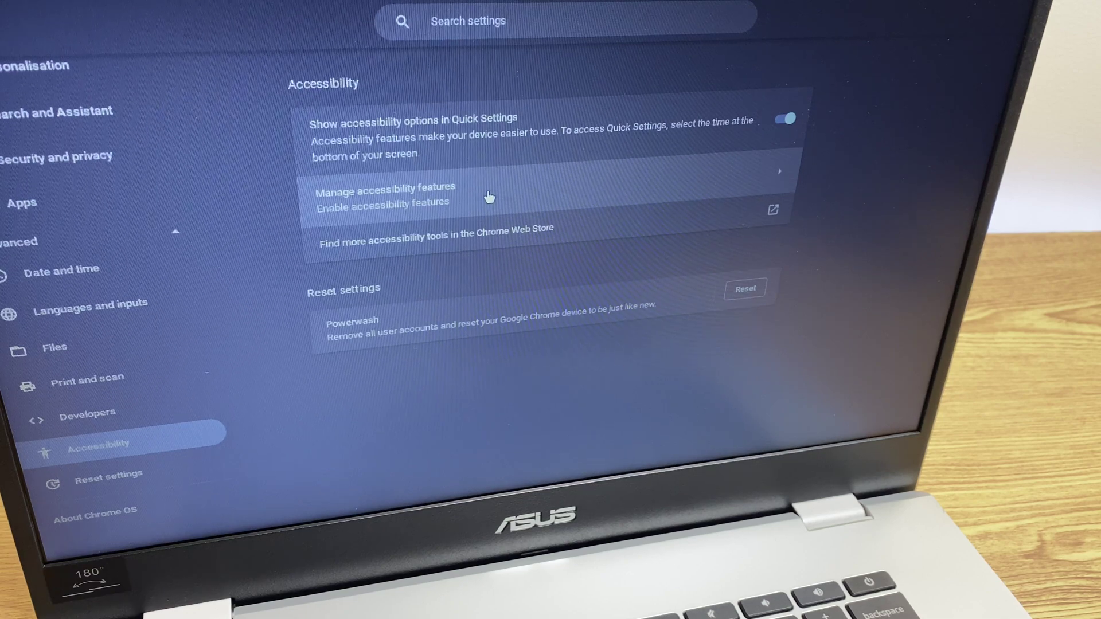
- Open the Manage accessibility features page
{"action": "left_click", "coordinate": [488, 198]}
{"action": "scroll", "coordinate": [487, 197], "scroll_direction": "down", "scroll_amount": 2}
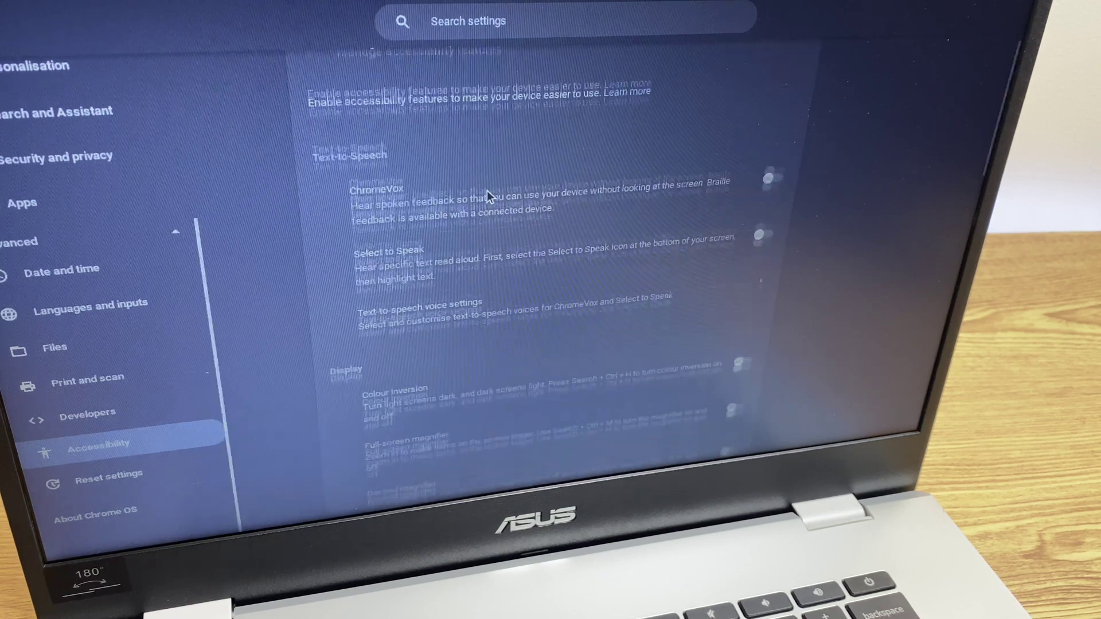
{"action": "scroll", "coordinate": [489, 196], "scroll_direction": "down", "scroll_amount": 2}
{"action": "scroll", "coordinate": [487, 198], "scroll_direction": "down", "scroll_amount": 2}
{"action": "scroll", "coordinate": [487, 197], "scroll_direction": "down", "scroll_amount": 1}
{"action": "scroll", "coordinate": [488, 197], "scroll_direction": "down", "scroll_amount": 2}
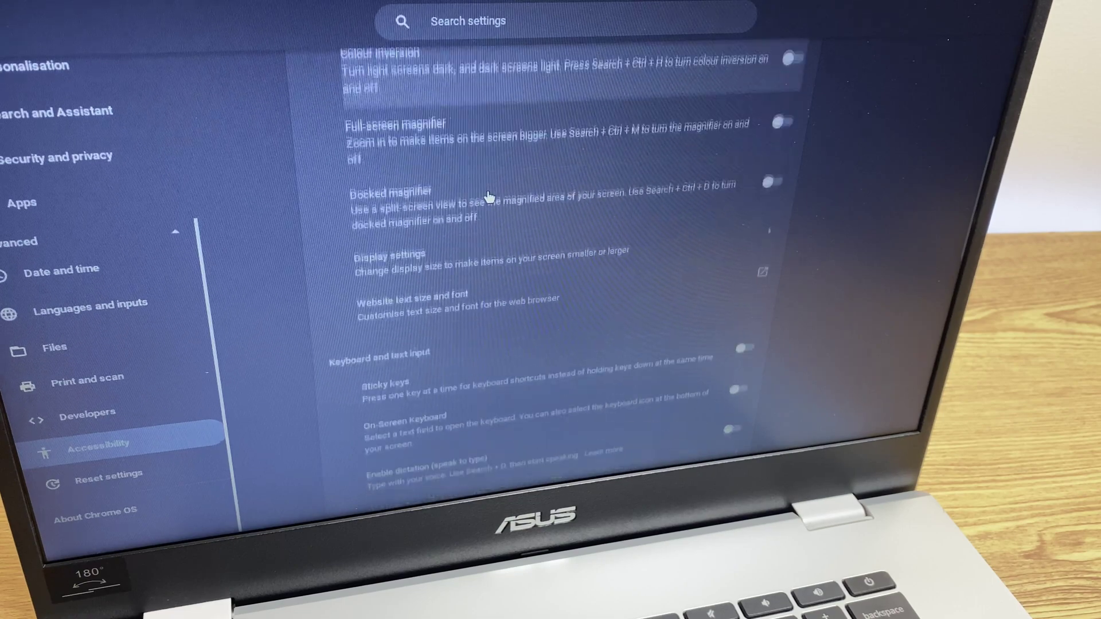
{"action": "scroll", "coordinate": [489, 198], "scroll_direction": "down", "scroll_amount": 3}
{"action": "scroll", "coordinate": [487, 197], "scroll_direction": "down", "scroll_amount": 1}
{"action": "scroll", "coordinate": [488, 197], "scroll_direction": "down", "scroll_amount": 3}
{"action": "scroll", "coordinate": [487, 198], "scroll_direction": "down", "scroll_amount": 1}
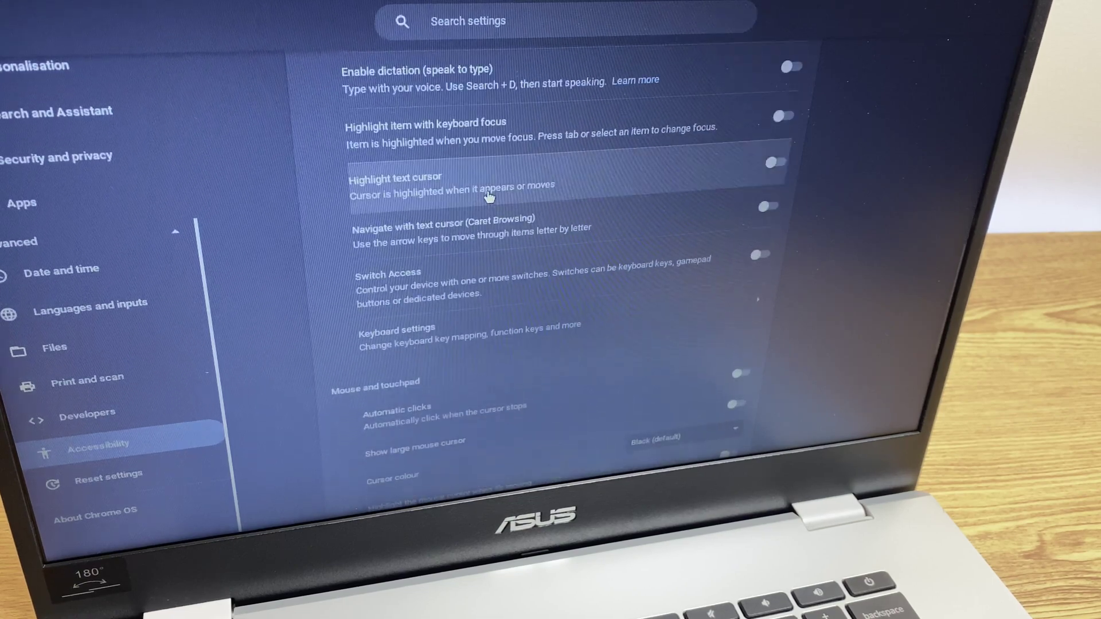
{"action": "scroll", "coordinate": [488, 197], "scroll_direction": "down", "scroll_amount": 2}
{"action": "scroll", "coordinate": [489, 197], "scroll_direction": "down", "scroll_amount": 2}
{"action": "scroll", "coordinate": [489, 197], "scroll_direction": "down", "scroll_amount": 1}
{"action": "scroll", "coordinate": [489, 197], "scroll_direction": "down", "scroll_amount": 1}
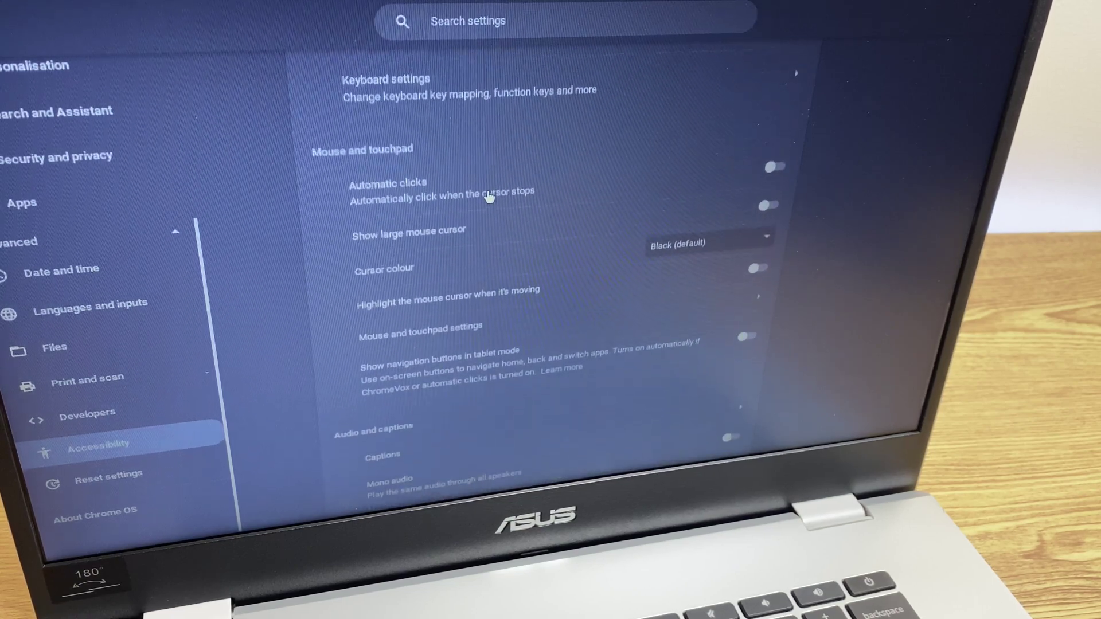
{"action": "scroll", "coordinate": [488, 197], "scroll_direction": "down", "scroll_amount": 1}
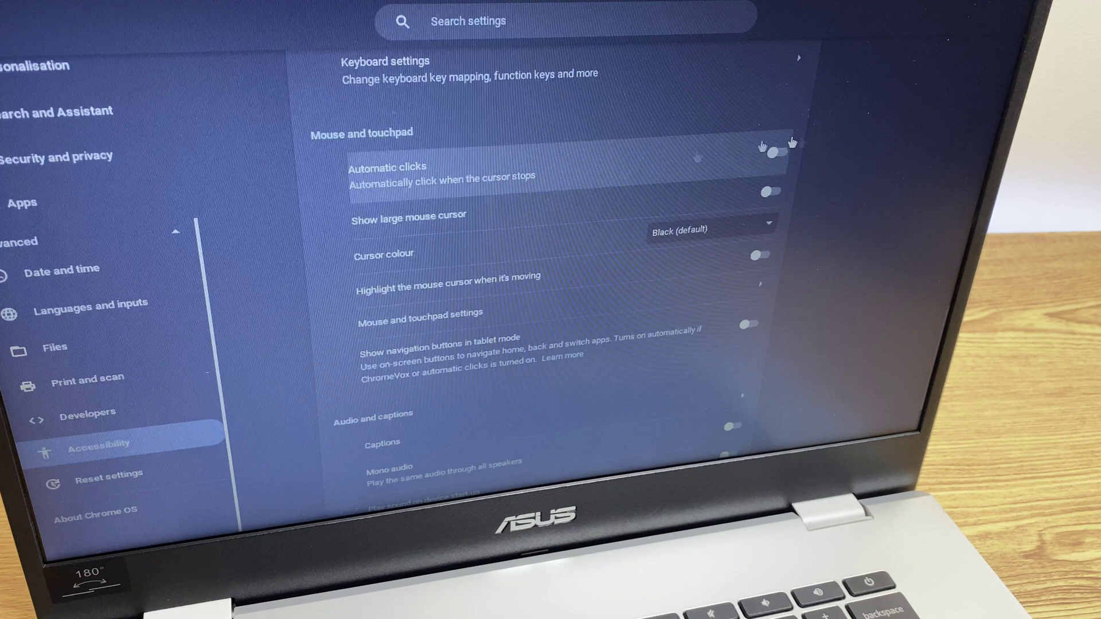
- Enable Show large mouse cursor with the Cursor size slider at Large
{"action": "left_click", "coordinate": [768, 192]}
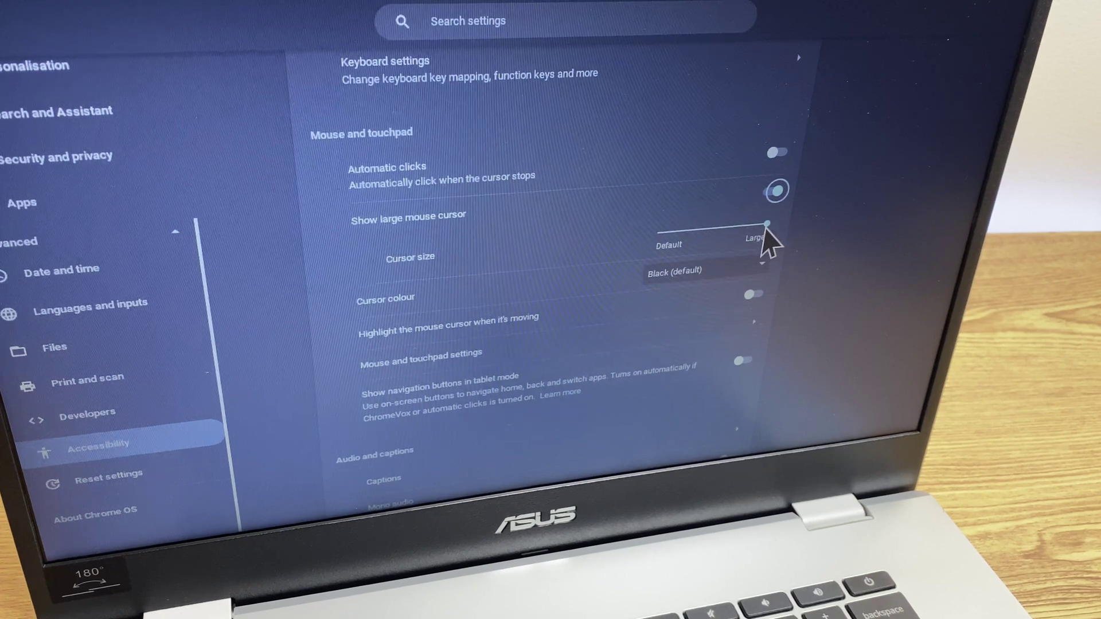
{"action": "mouse_move", "coordinate": [762, 227]}
{"action": "left_mouse_down"}
{"action": "mouse_move", "coordinate": [677, 237]}
{"action": "mouse_move", "coordinate": [767, 225]}
{"action": "left_mouse_up"}
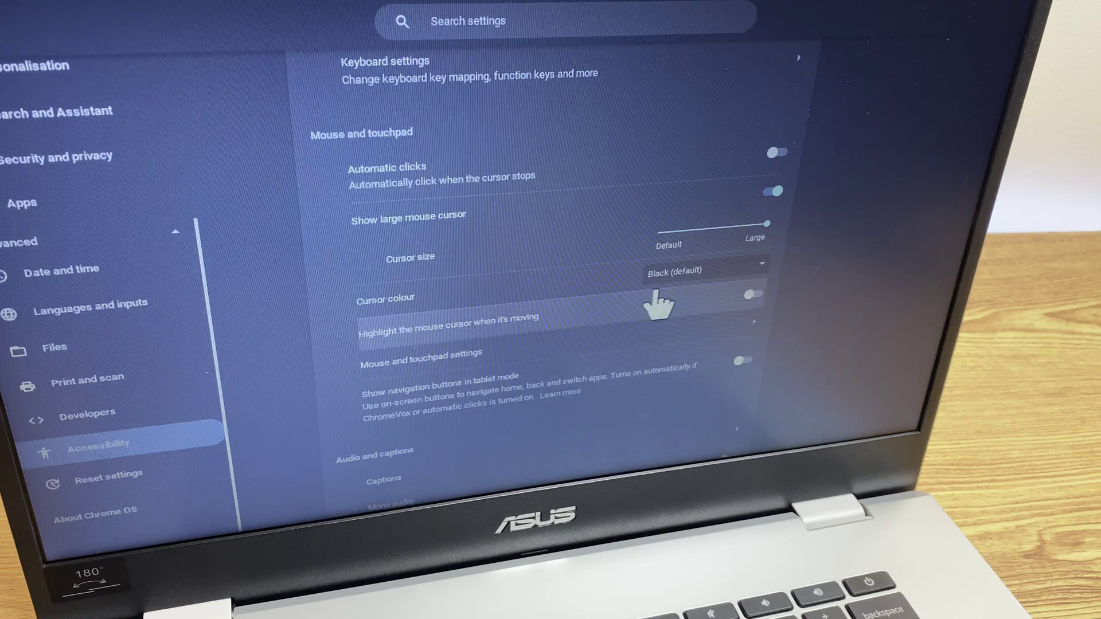
- Choose Red from the Cursor colour dropdown
{"action": "left_click", "coordinate": [693, 273]}
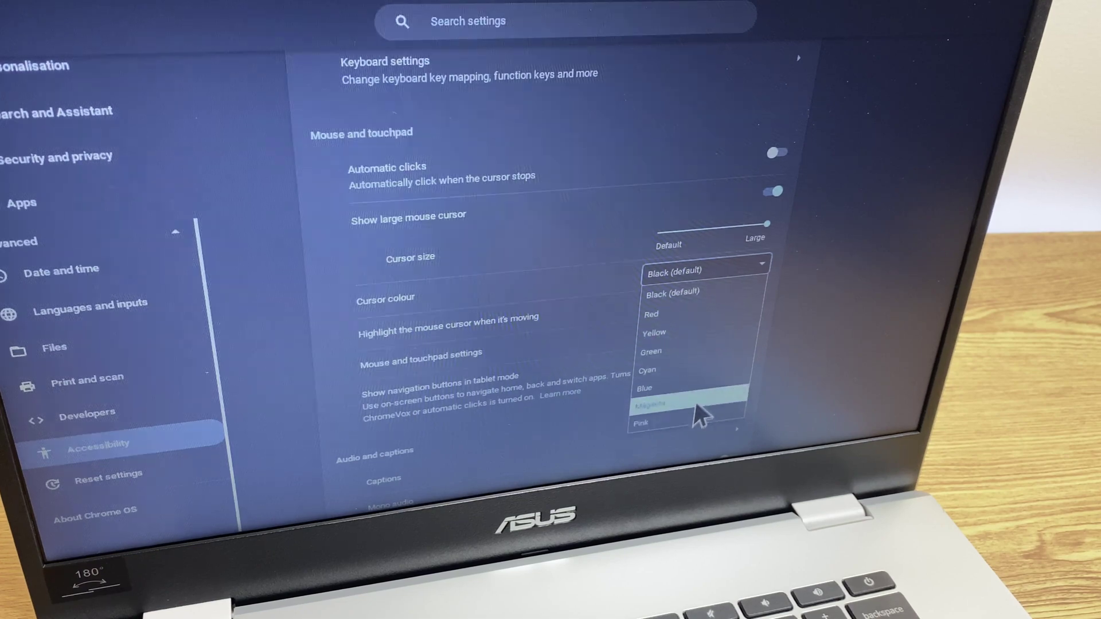
{"action": "left_click", "coordinate": [708, 313]}
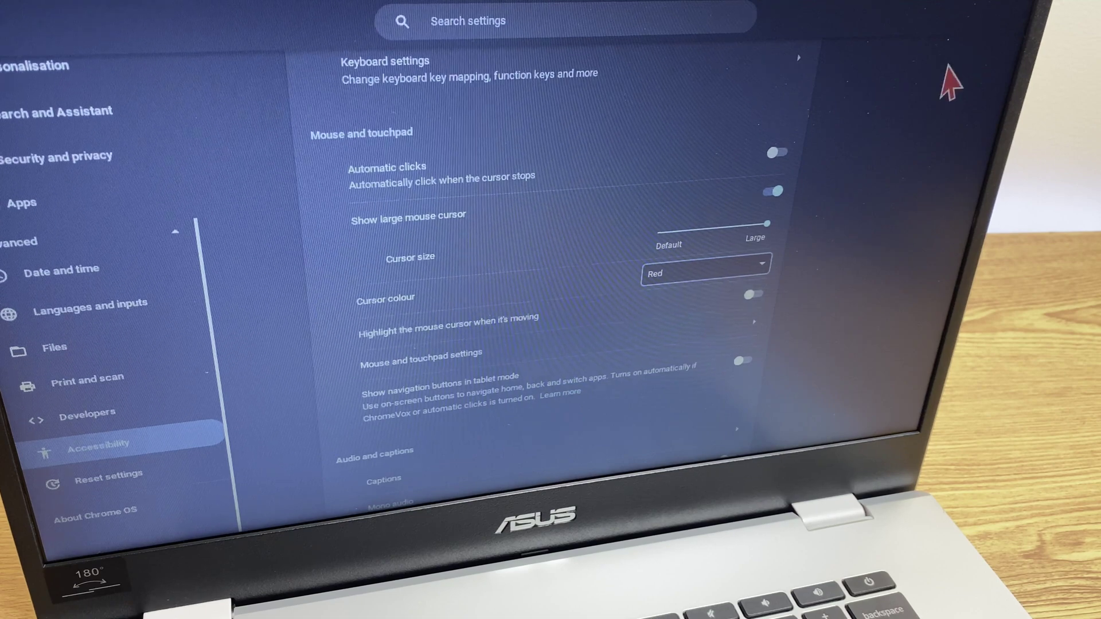
{"action": "left_click", "coordinate": [990, 13]}
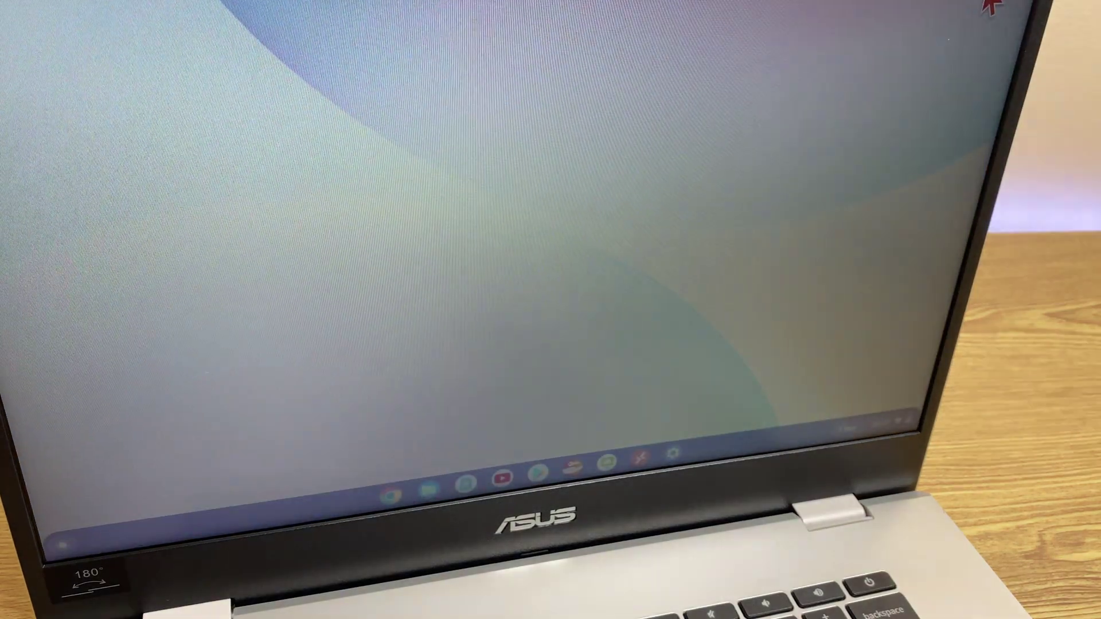